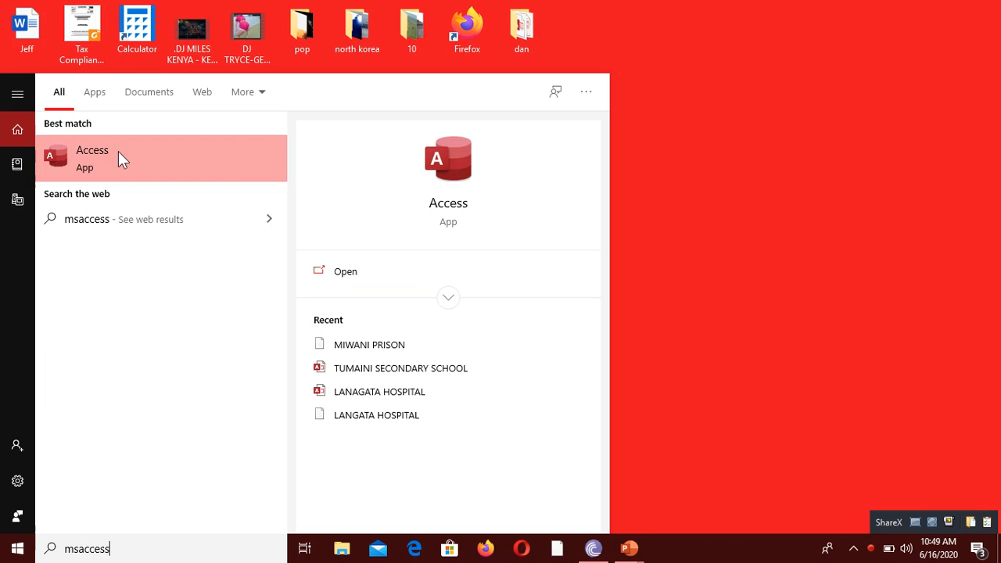
Step: Start Access, open the recent MIWANI PRISON database and display the STAFF TABLE records
click(120, 149)
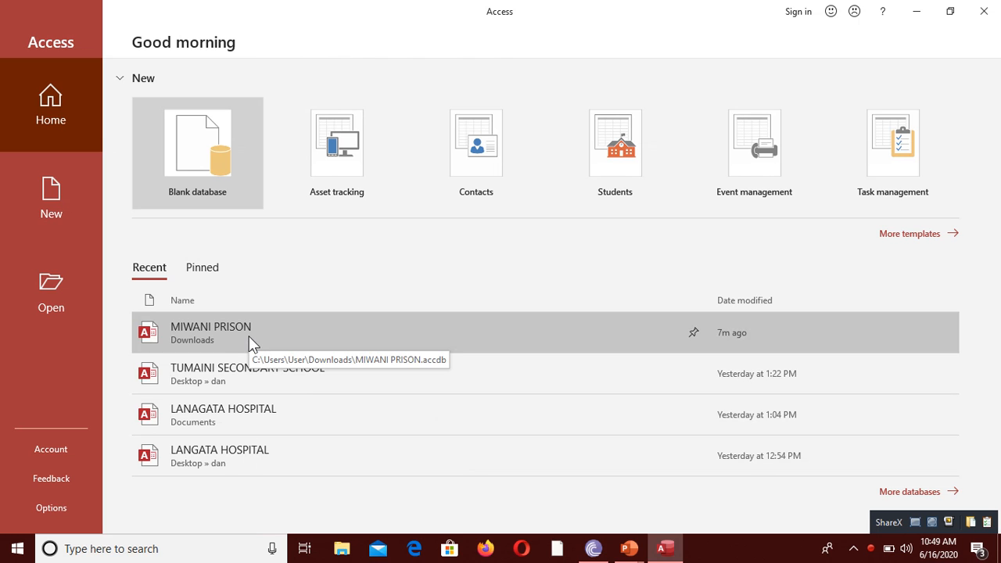
click(248, 336)
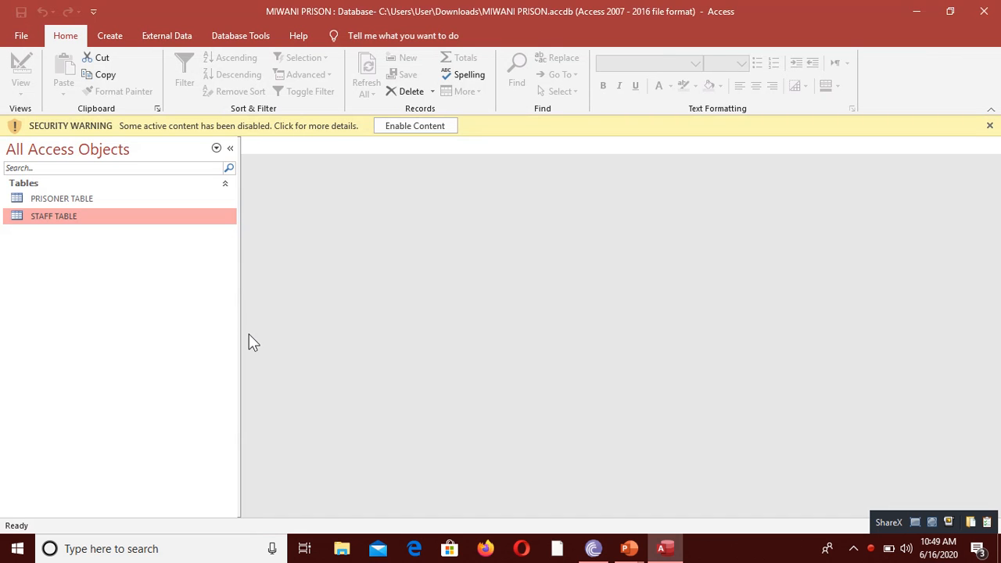
double_click(111, 216)
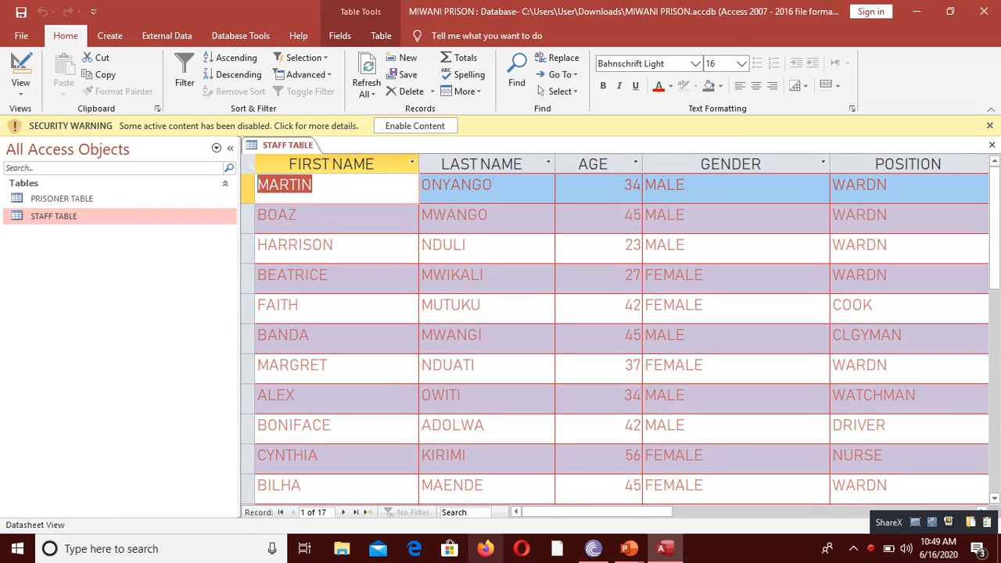
Step: Reduce the row height of the staff table and sort the records by FIRST NAME from A to Z
click(251, 293)
drag(251, 293, 249, 283)
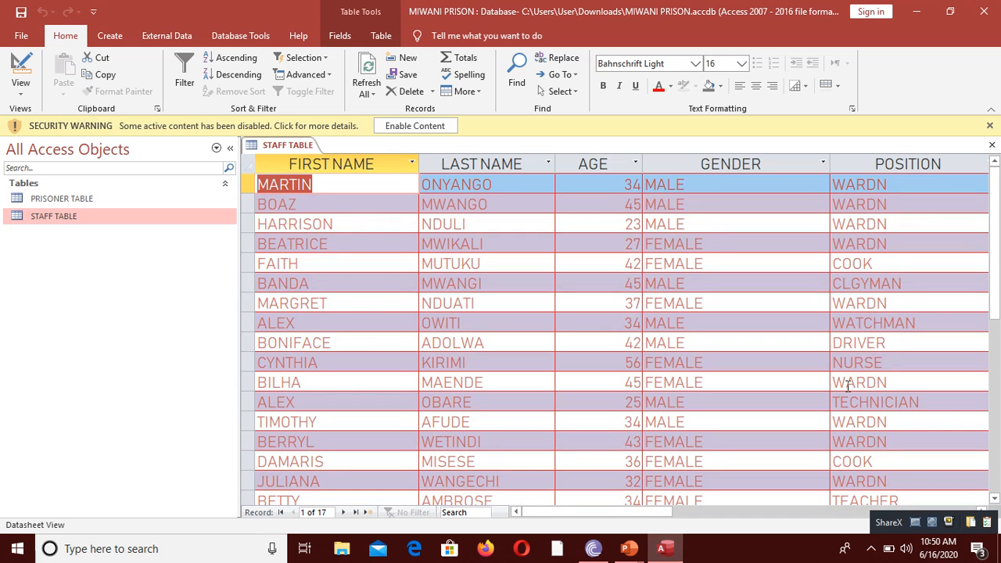
click(355, 204)
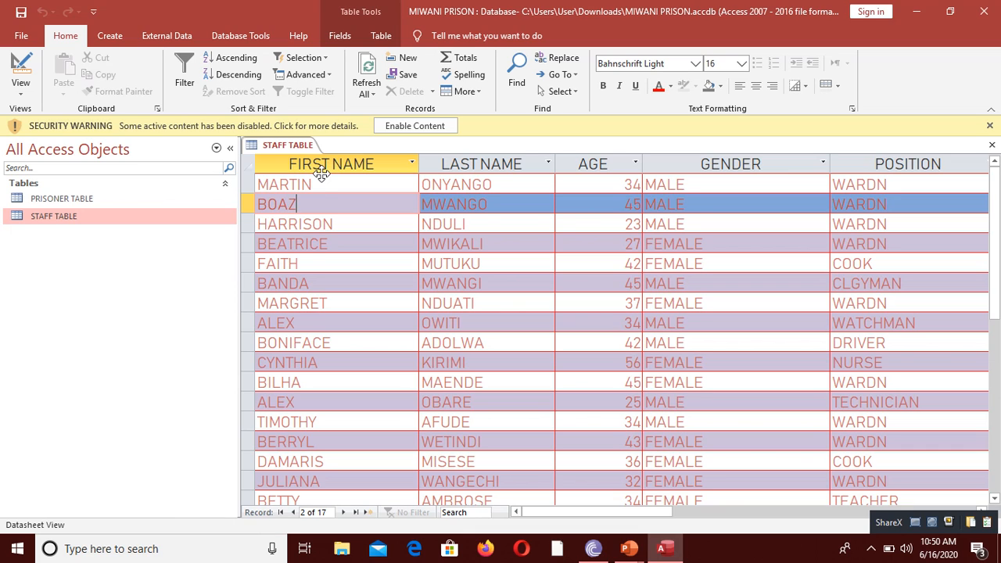
right_click(303, 205)
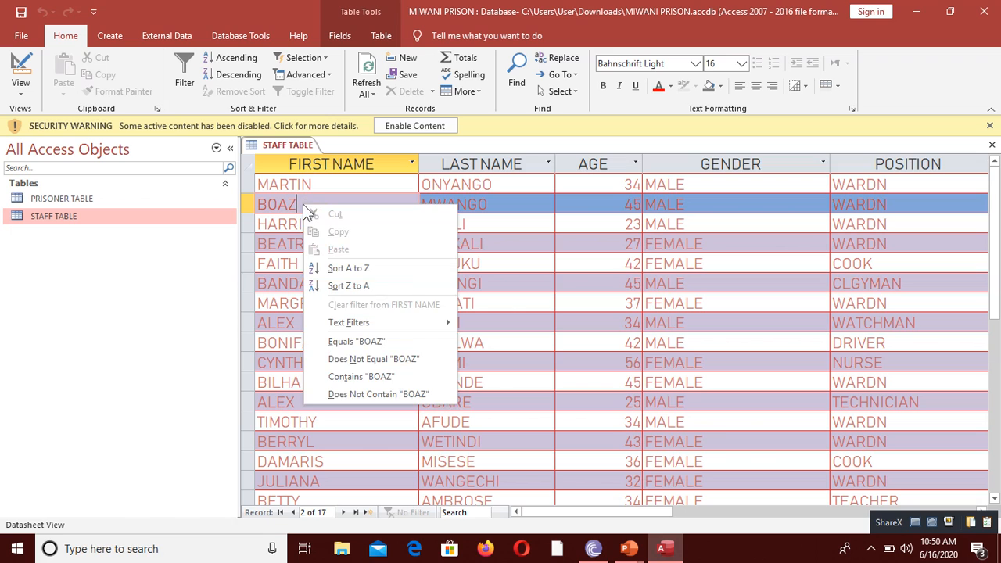
click(360, 268)
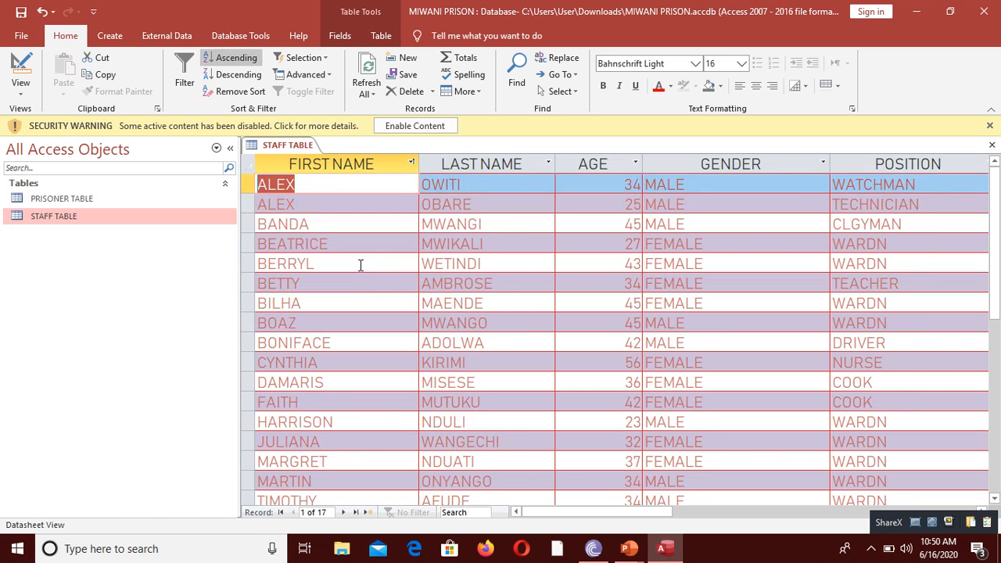
Step: Sort the staff records by AGE from largest to smallest
click(305, 183)
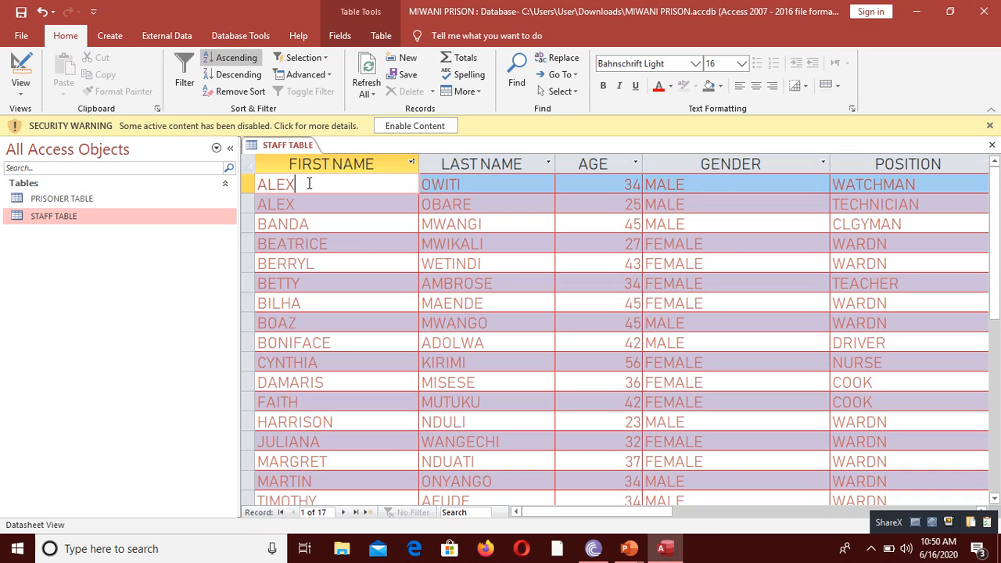
right_click(583, 194)
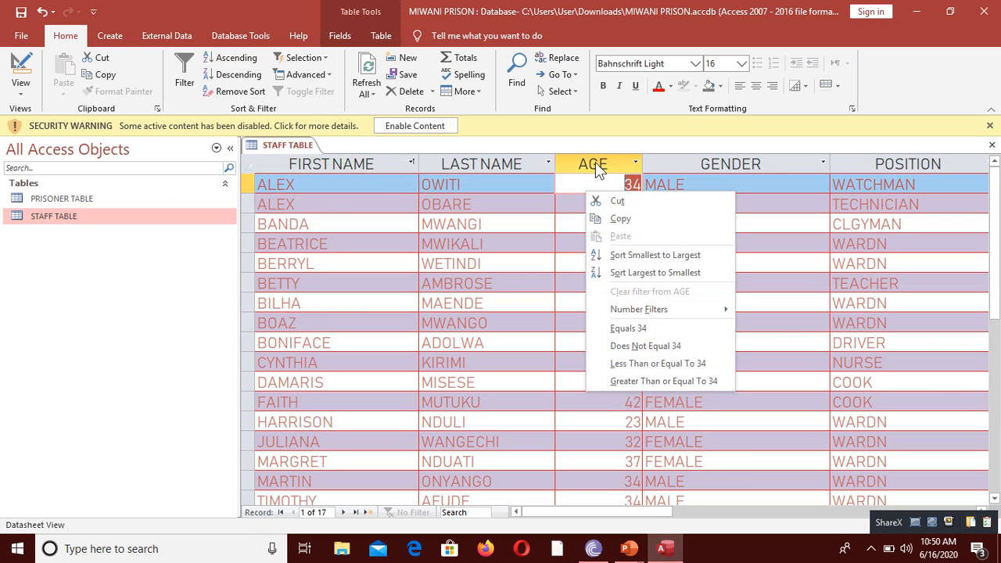
click(664, 271)
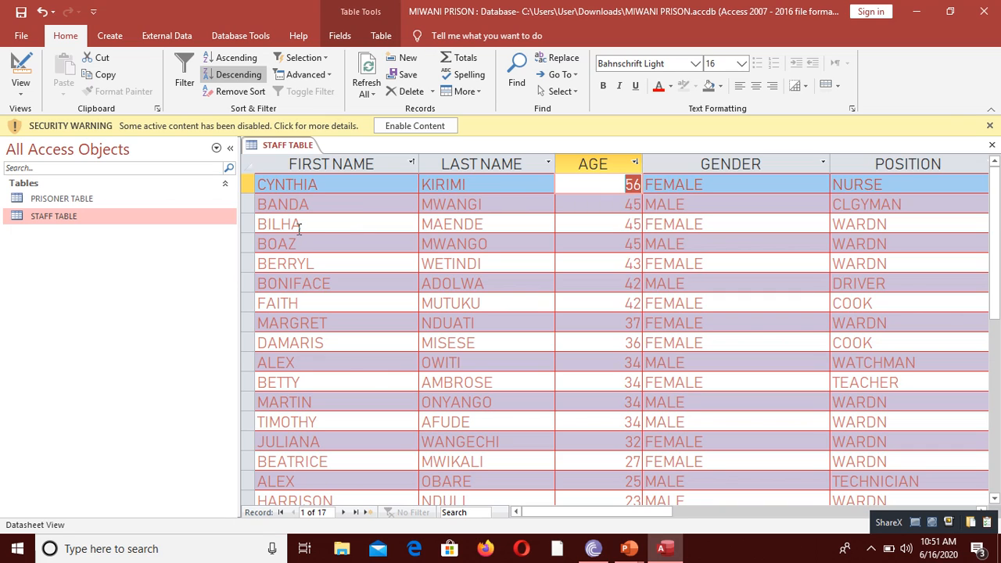
Step: Filter the staff table with a custom text filter so that GENDER equals "male"
click(724, 221)
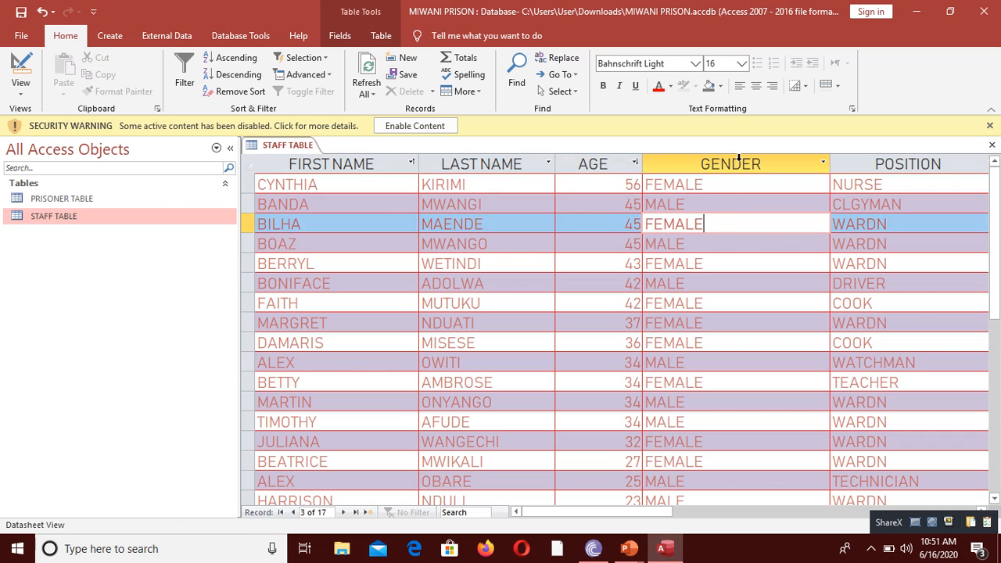
right_click(699, 224)
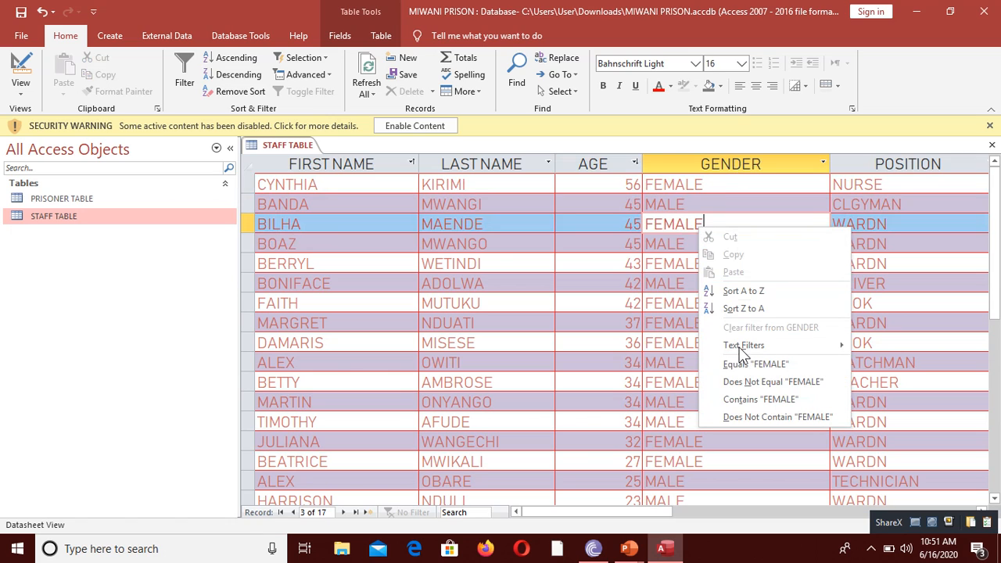
mouse_move(774, 347)
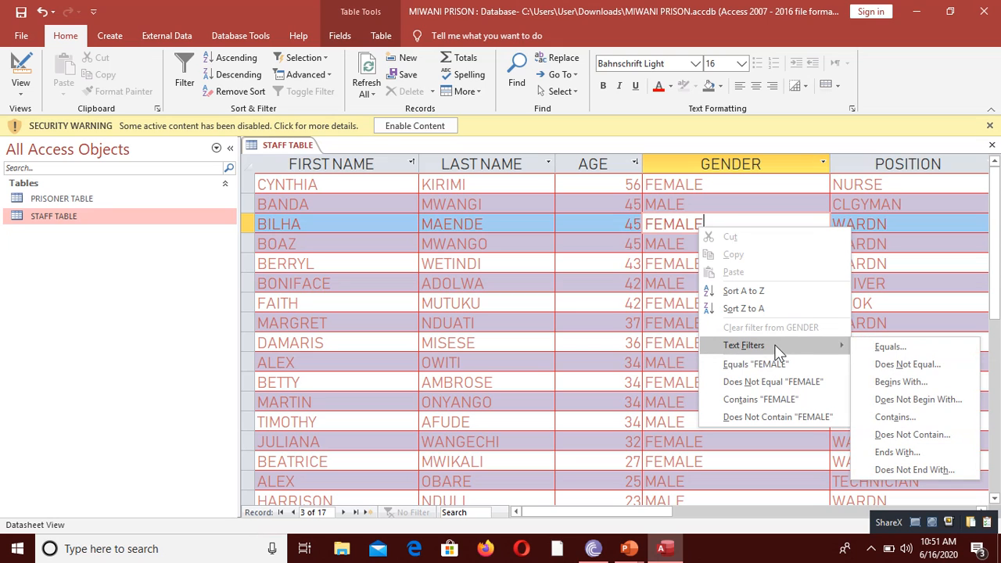
click(880, 352)
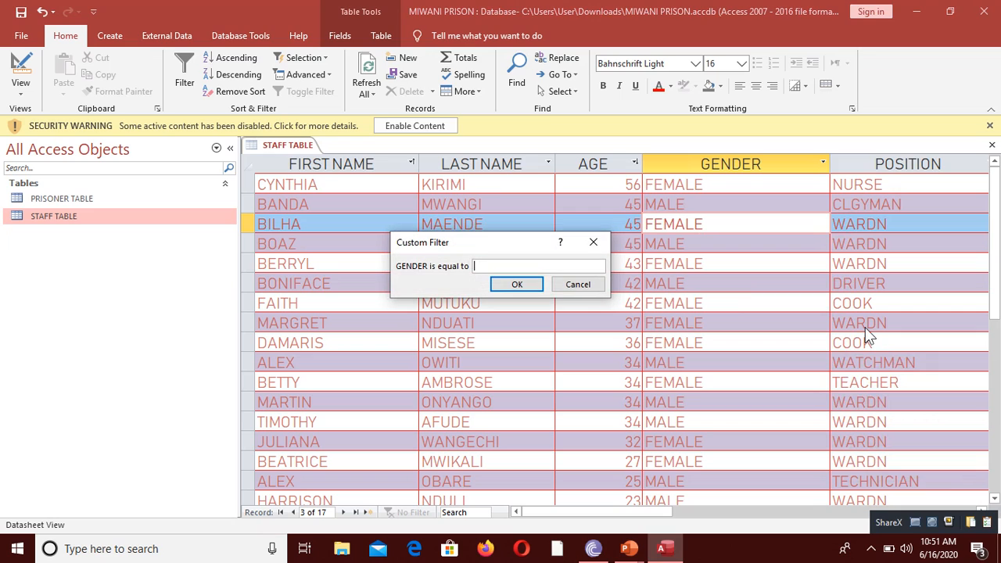
text(male)
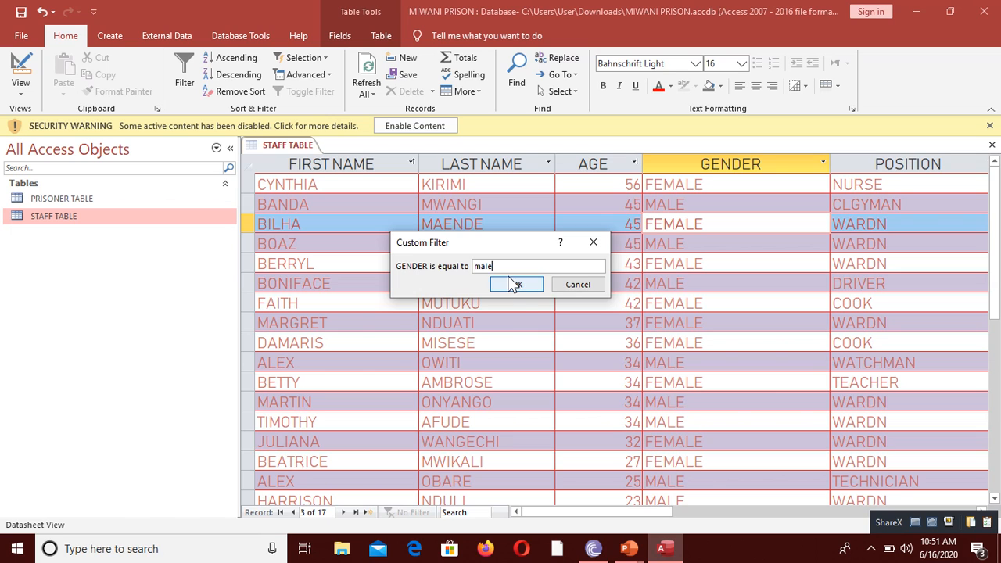
click(512, 284)
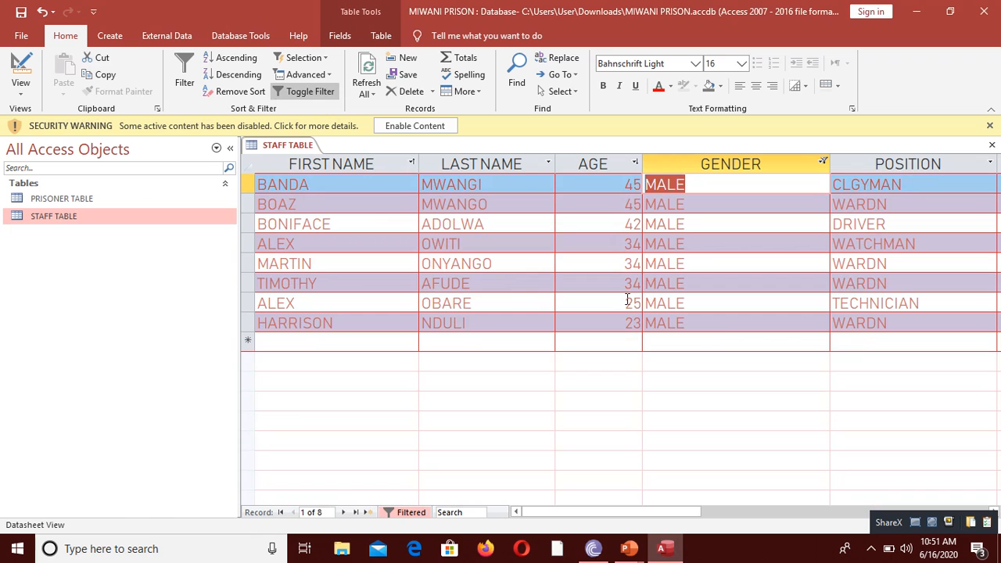
Step: Clear the filter from the GENDER column
shift+click(677, 199)
right_click(677, 200)
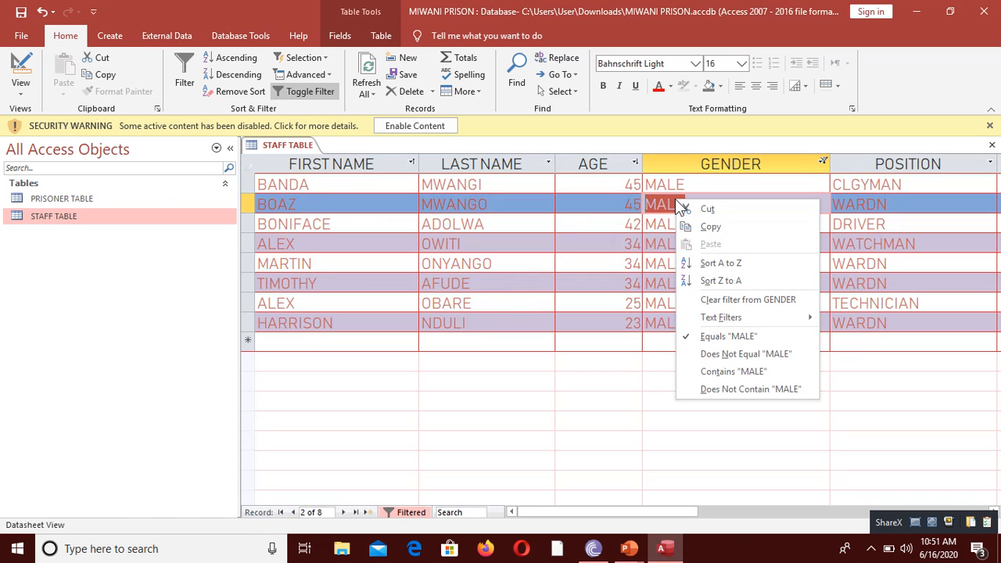
click(748, 301)
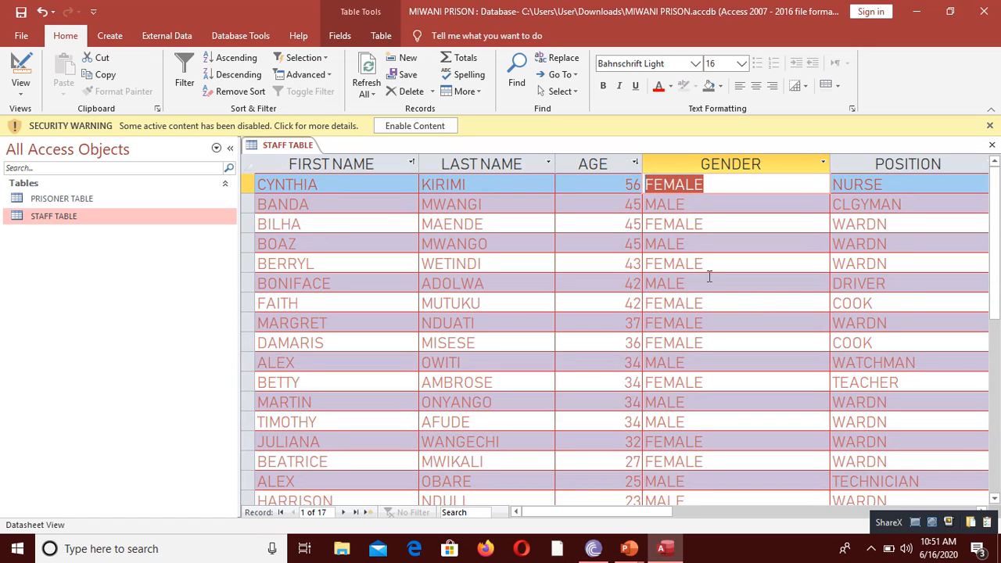
Step: Filter the staff table with a custom text filter so that GENDER begins with "m"
right_click(693, 243)
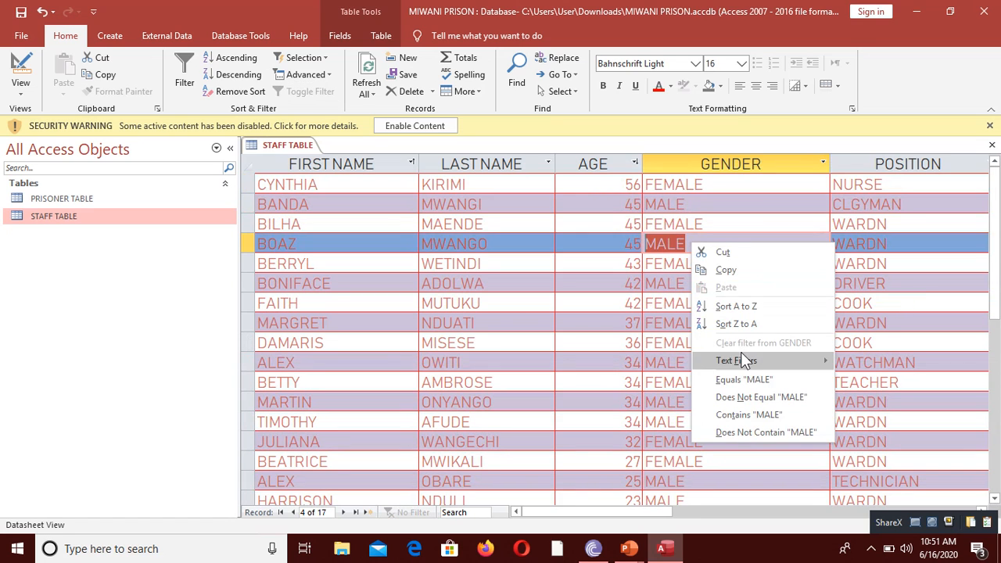
mouse_move(741, 359)
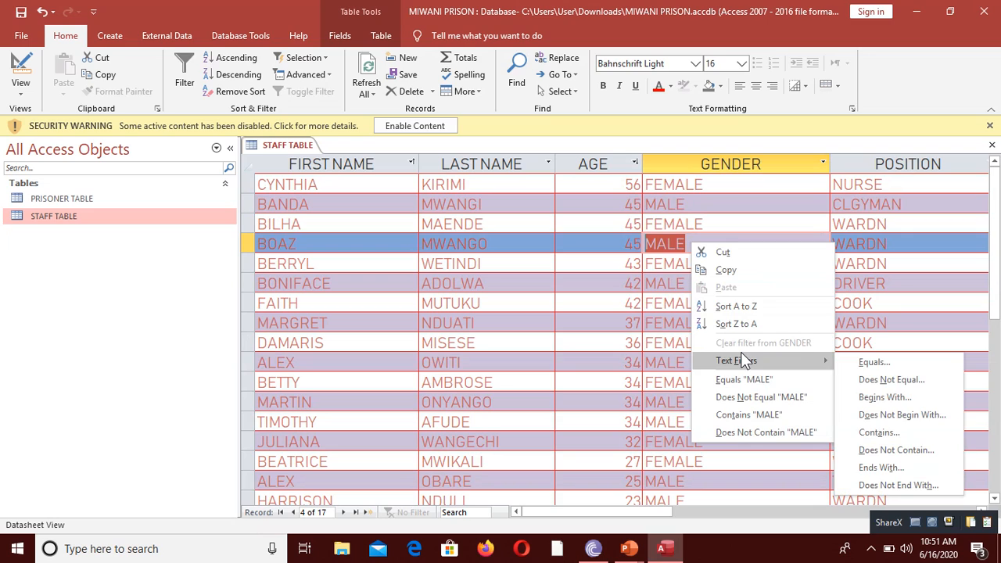
click(900, 398)
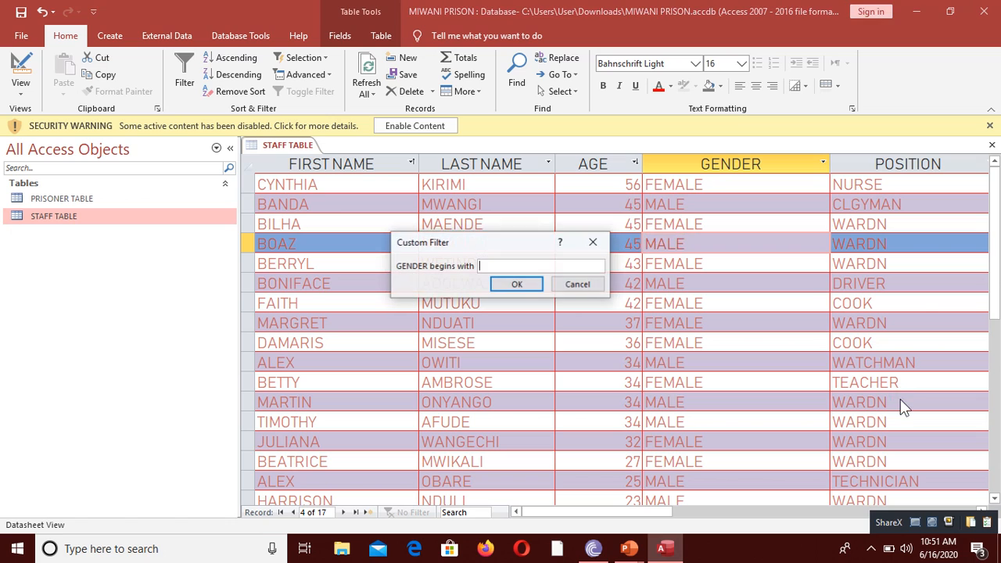
text(m)
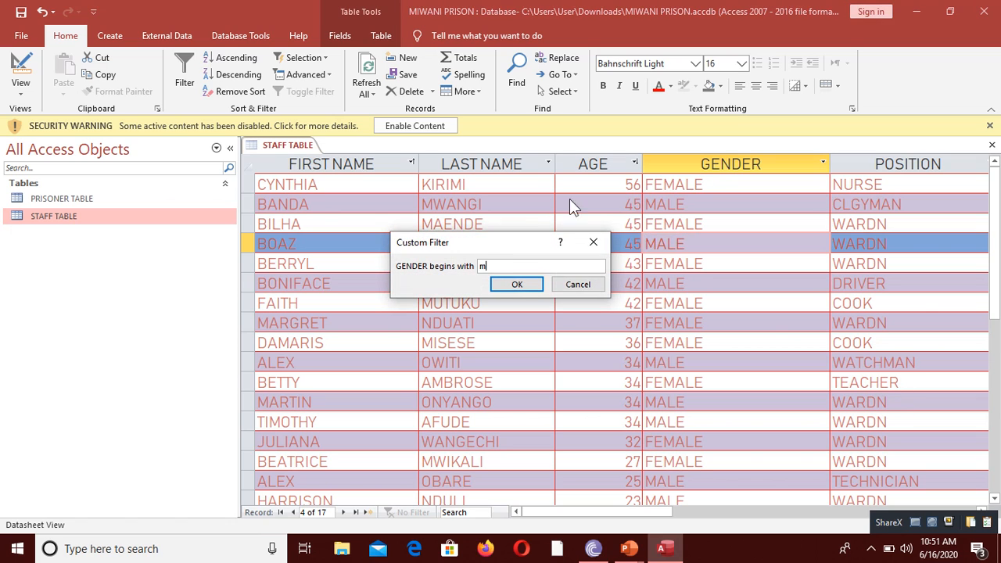
click(517, 285)
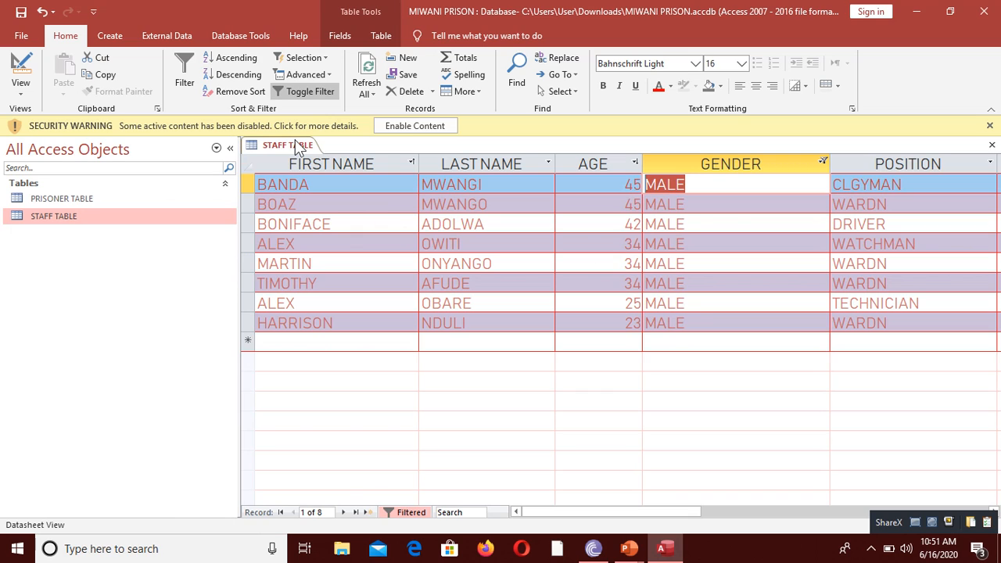
Step: Close the filtered STAFF TABLE and open it again from the list of tables
click(19, 37)
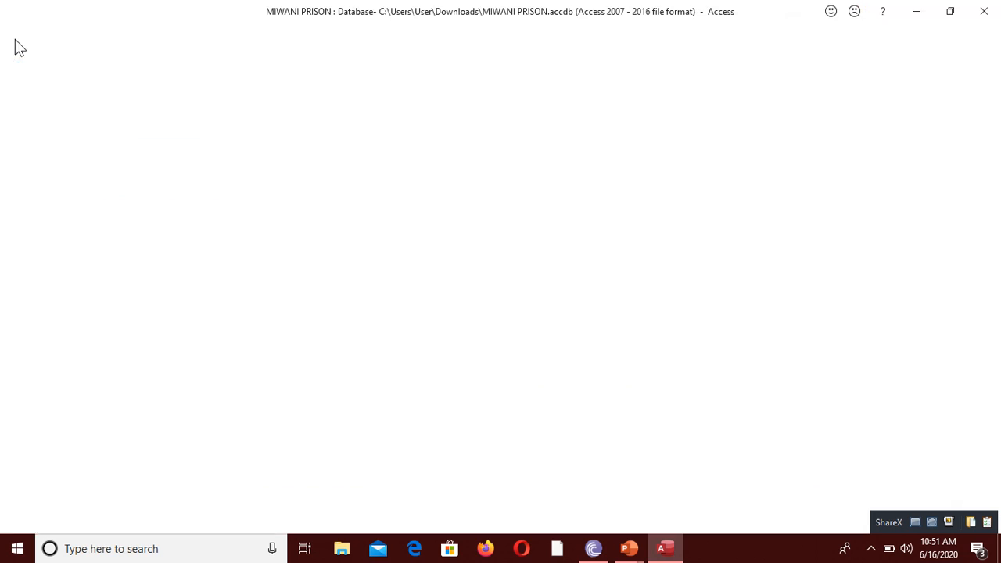
click(56, 203)
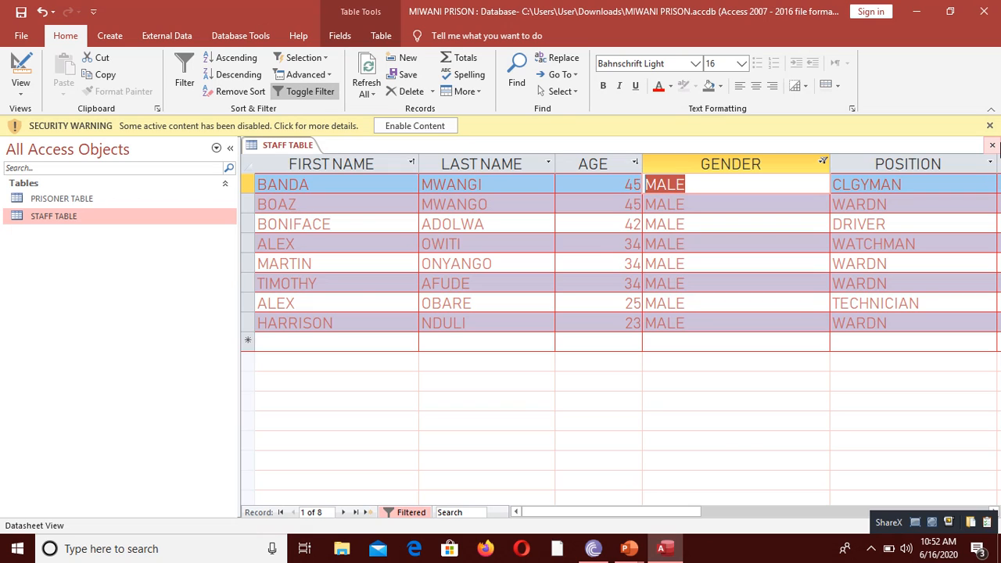
click(991, 145)
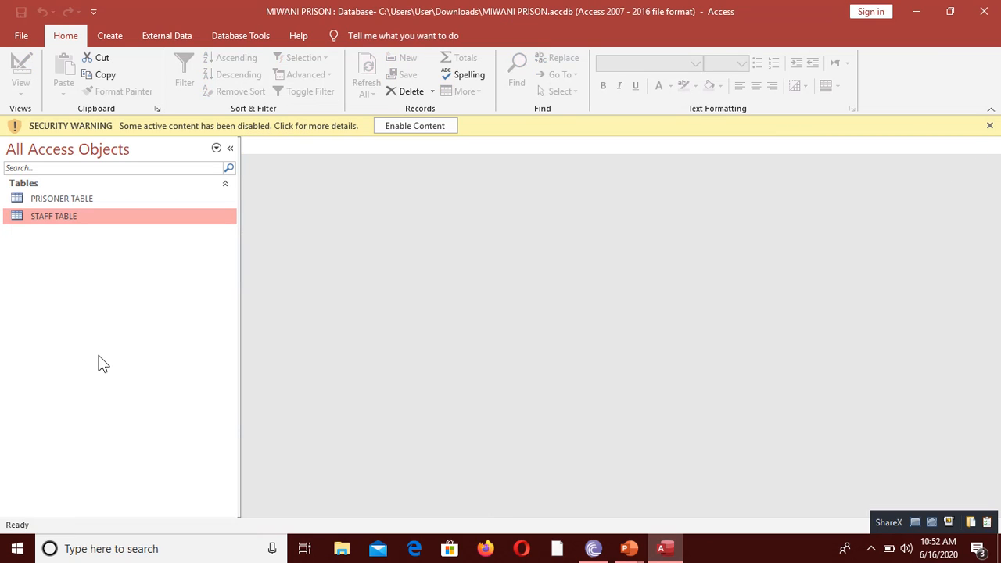
double_click(88, 217)
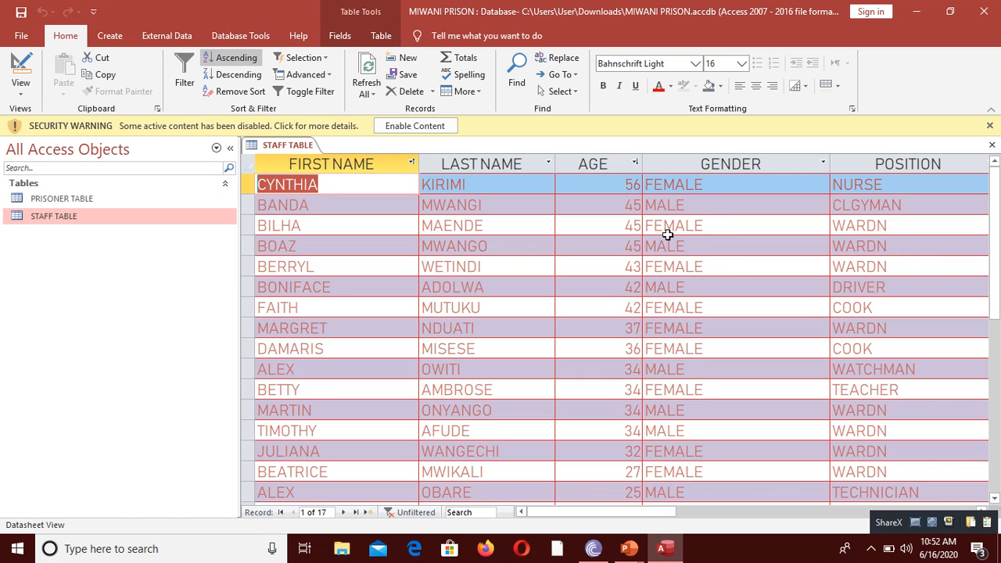
Step: Filter the staff table with a number filter so that AGE lies between 30 and 40
right_click(594, 221)
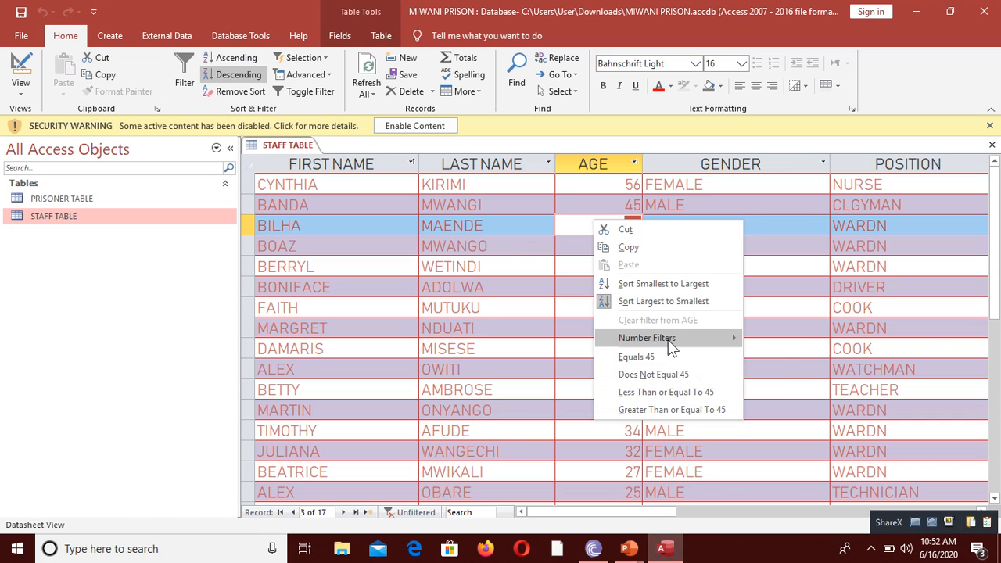
mouse_move(667, 344)
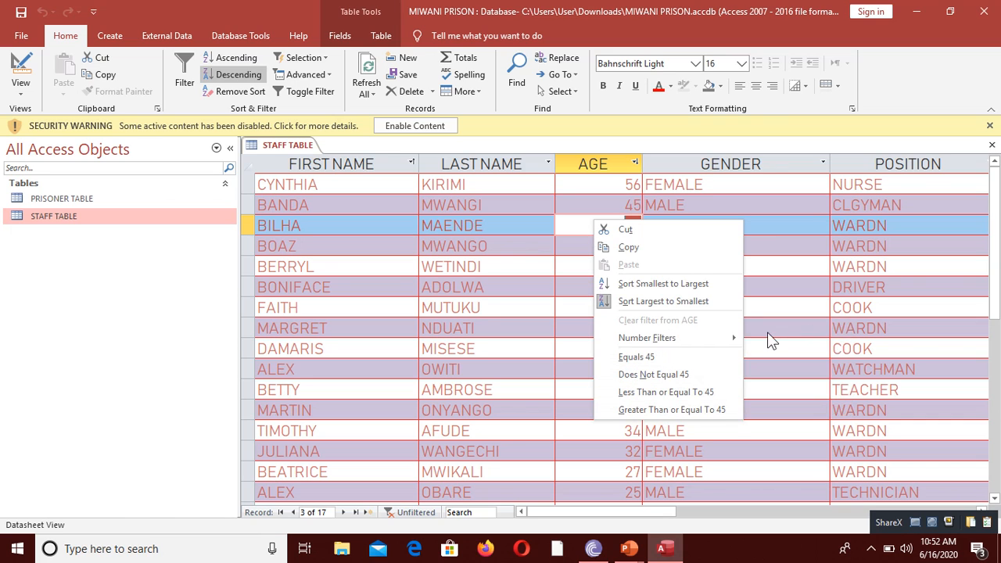
mouse_move(722, 344)
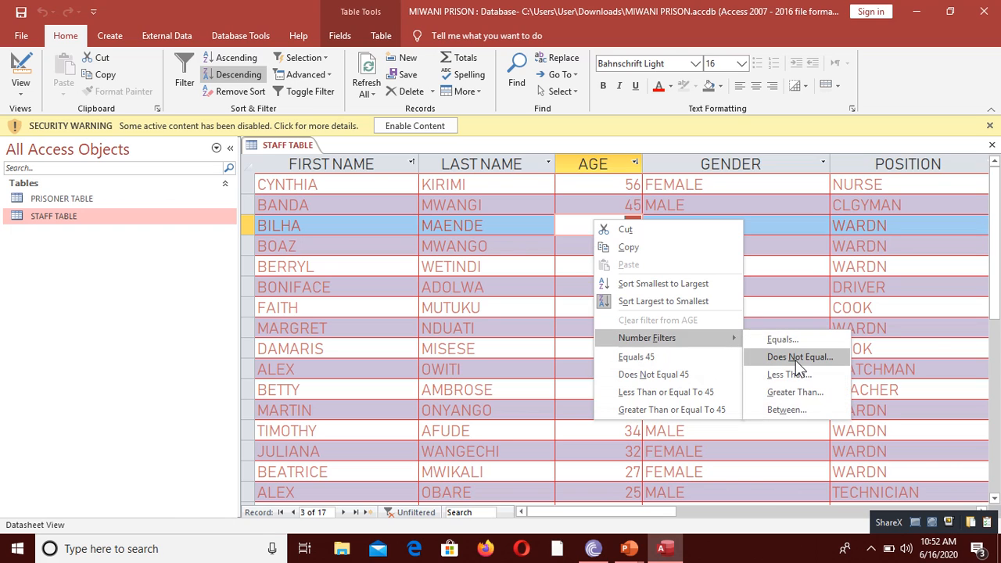
click(793, 412)
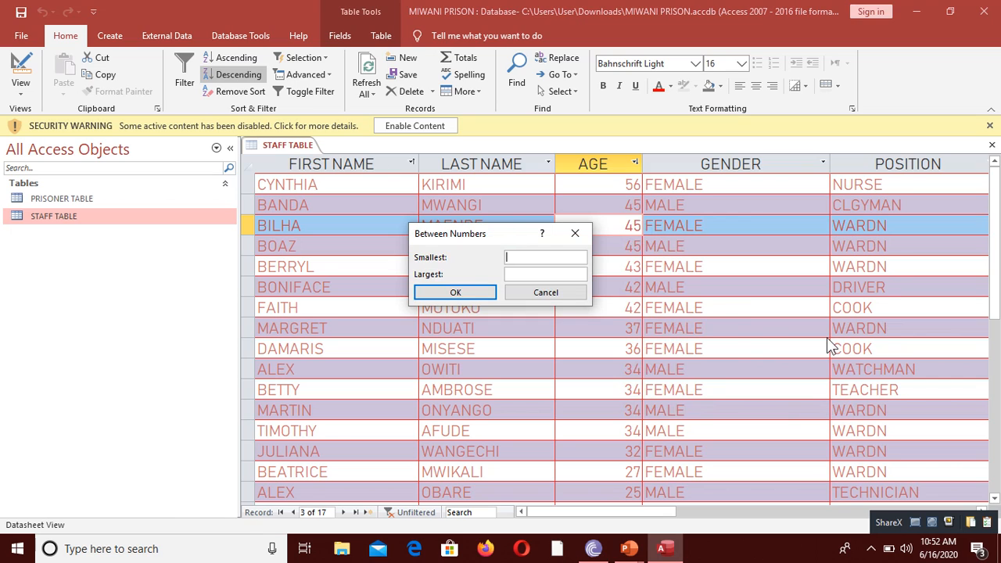
text(30)
click(524, 274)
text(40)
click(444, 293)
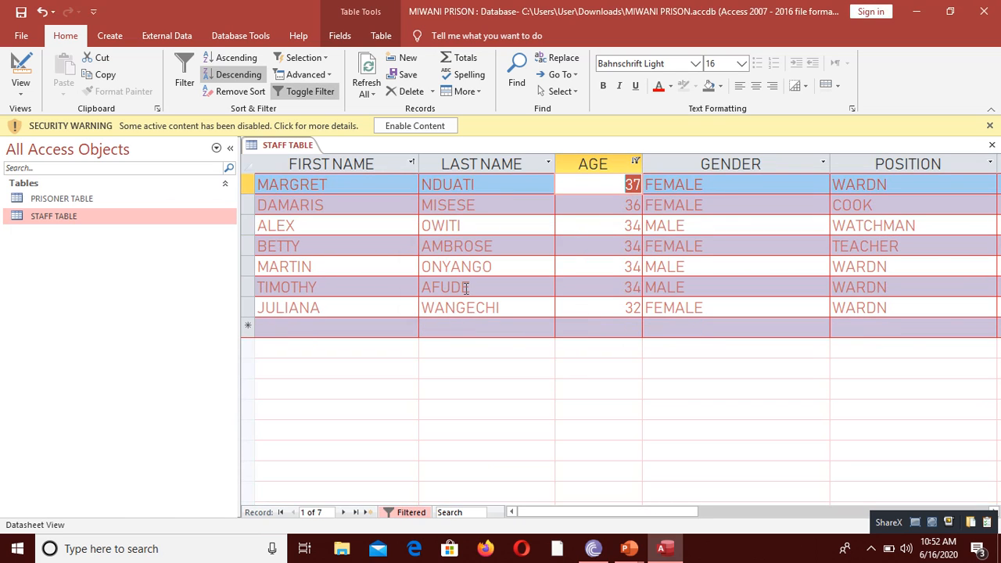
Step: Clear the filter from the AGE column
right_click(566, 222)
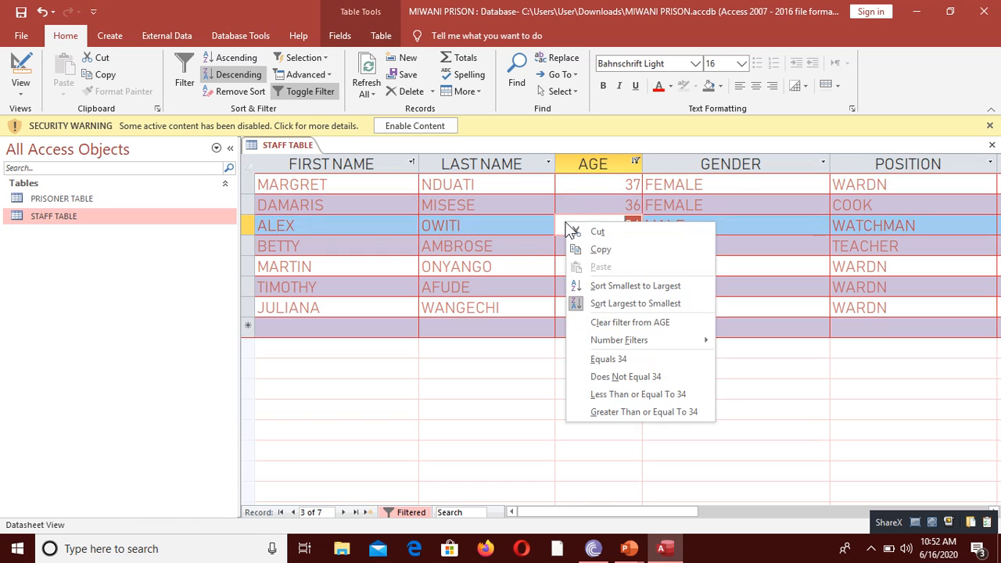
click(623, 320)
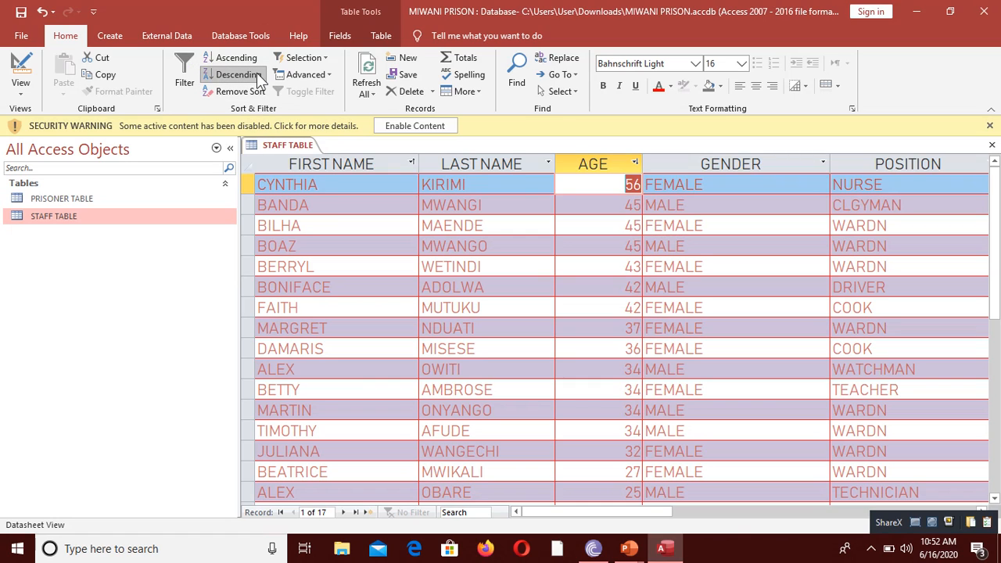
click(352, 224)
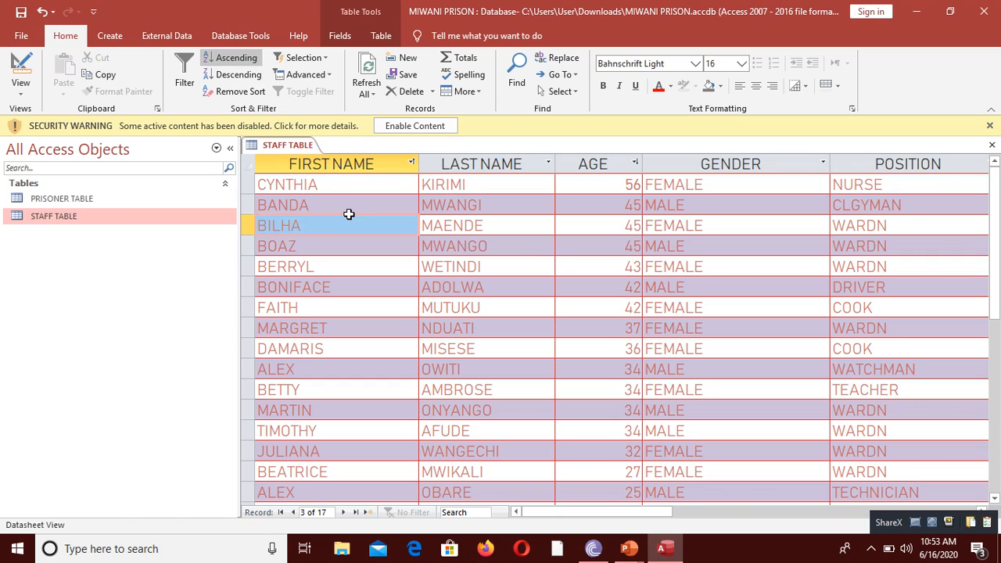
Step: Close the STAFF TABLE with its design changes saved and open the TUMAINI SECONDARY SCHOOL database
click(991, 145)
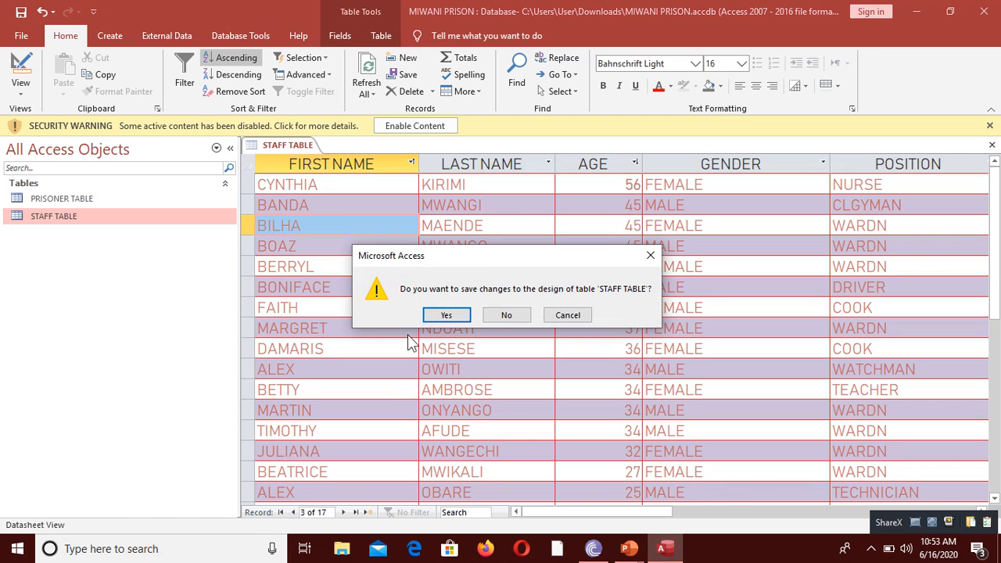
click(447, 315)
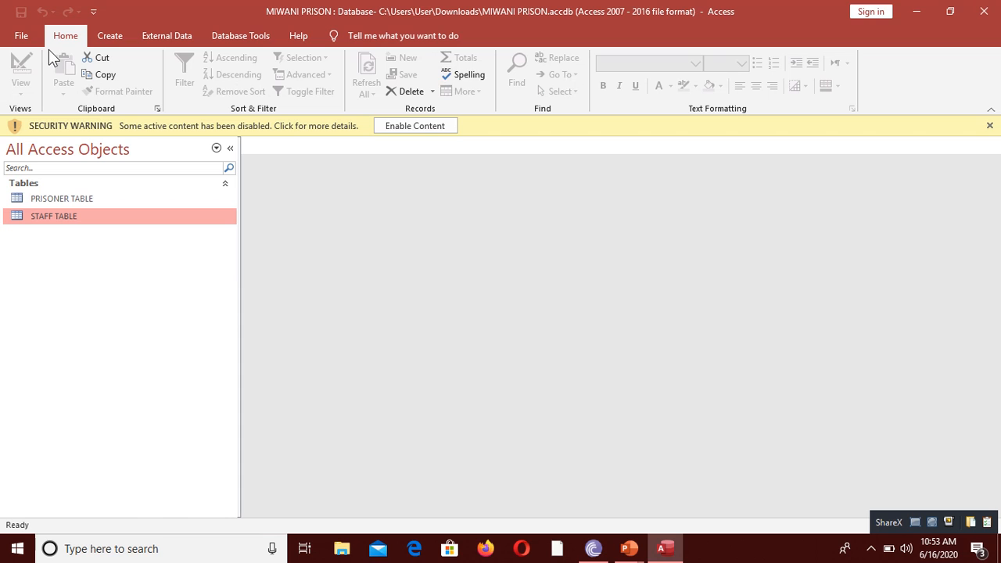
click(21, 36)
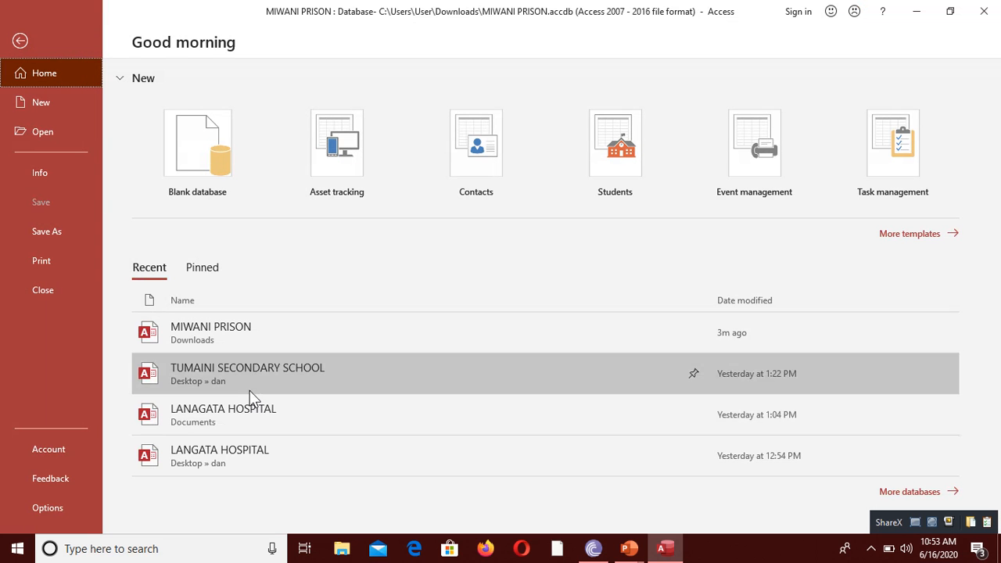
click(251, 375)
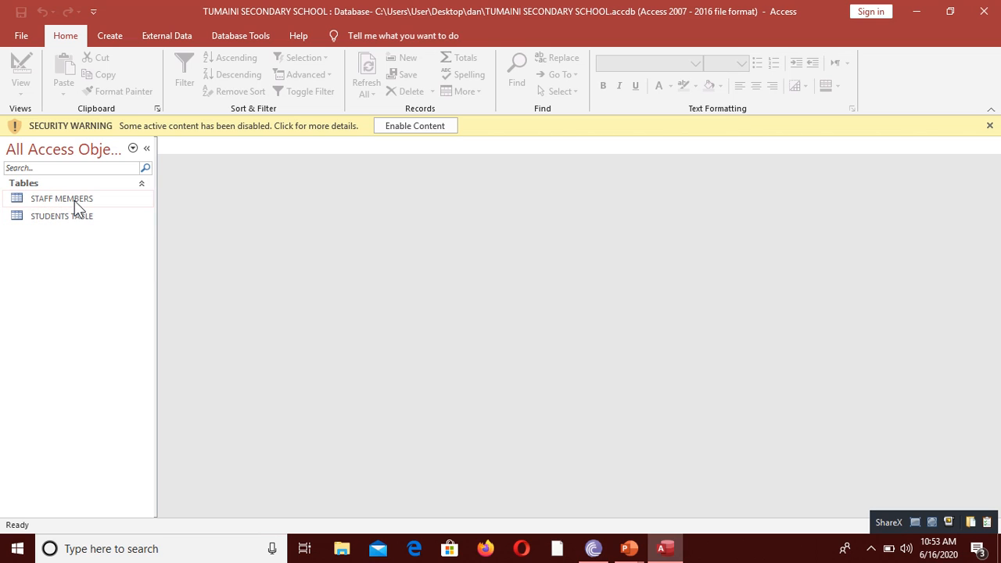
Step: Open the Relationships layout and add the STAFF MEMBERS and STUDENTS TABLE tables to it
click(243, 36)
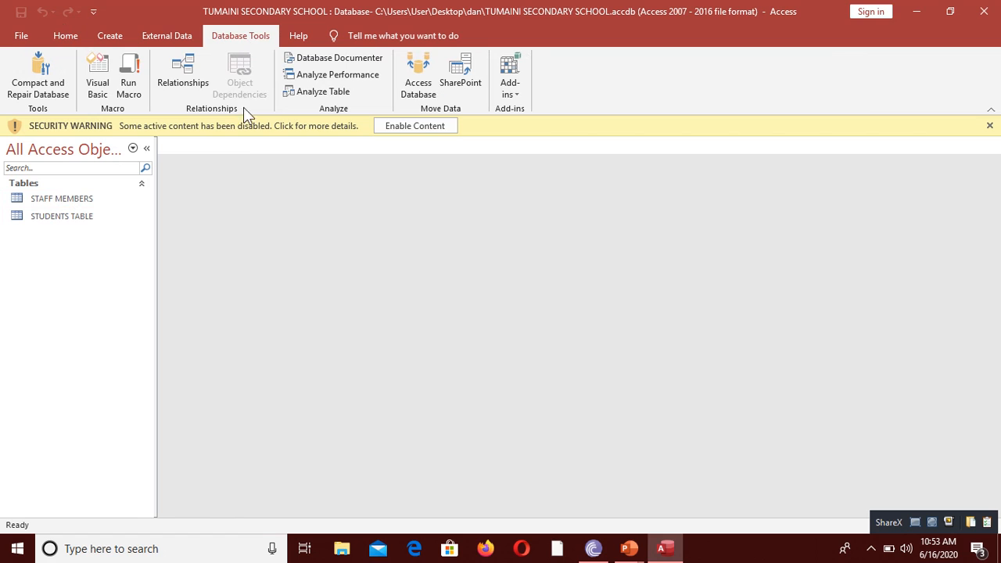
click(191, 64)
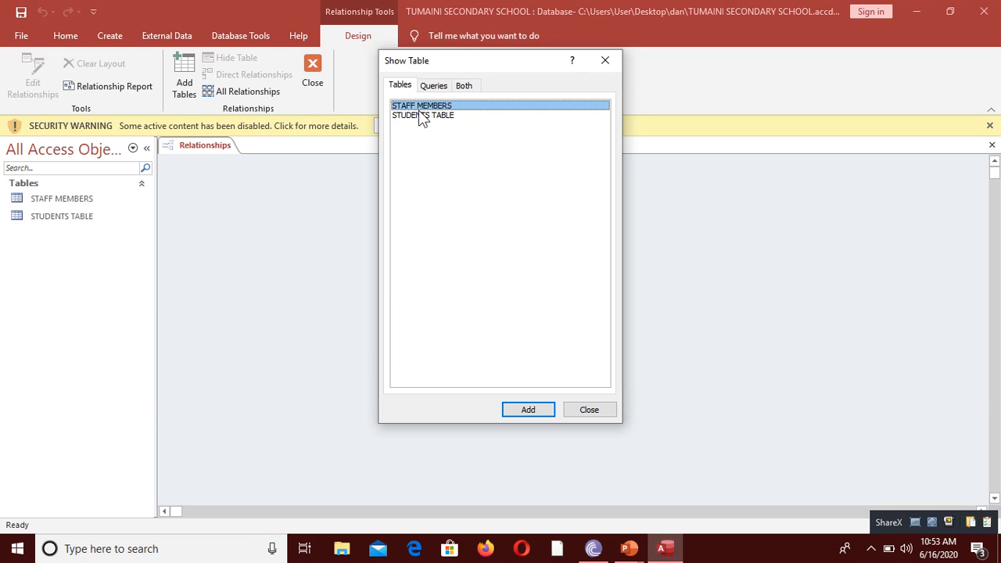
click(545, 414)
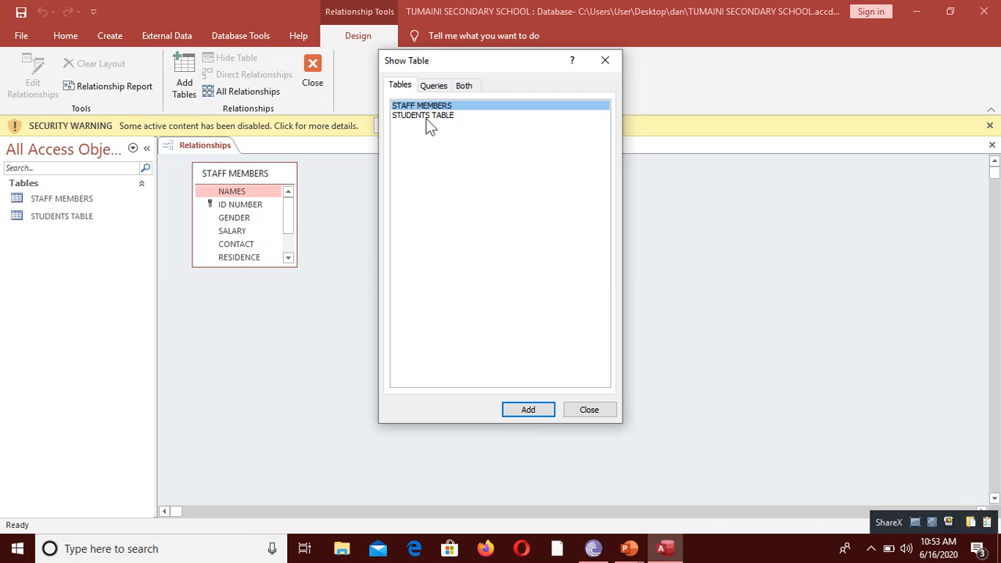
click(424, 115)
click(532, 409)
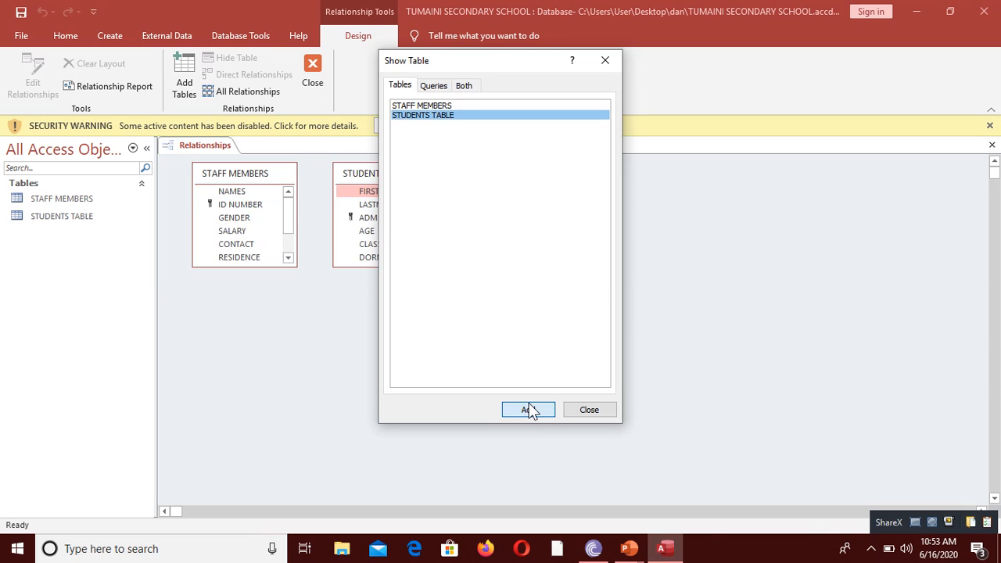
click(599, 413)
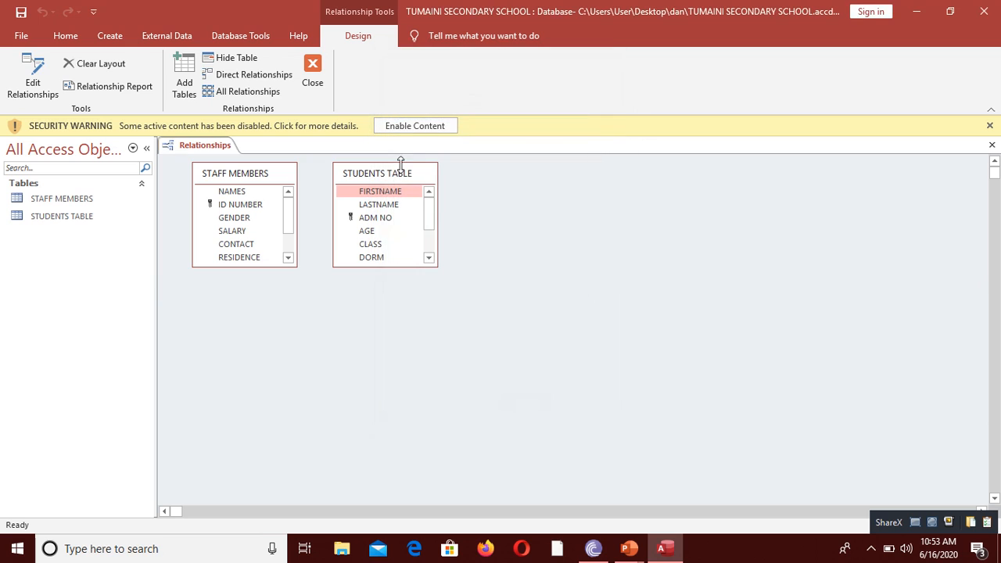
Step: Space the two tables apart and create a relationship from ID NUMBER in STAFF MEMBERS to ADM NO in STUDENTS TABLE
drag(392, 172, 576, 179)
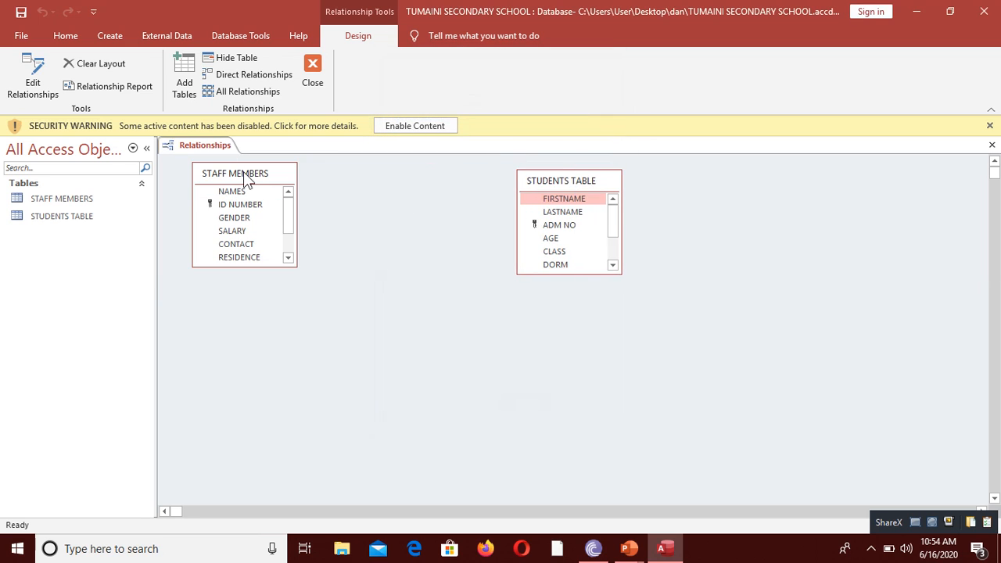
drag(243, 171, 341, 199)
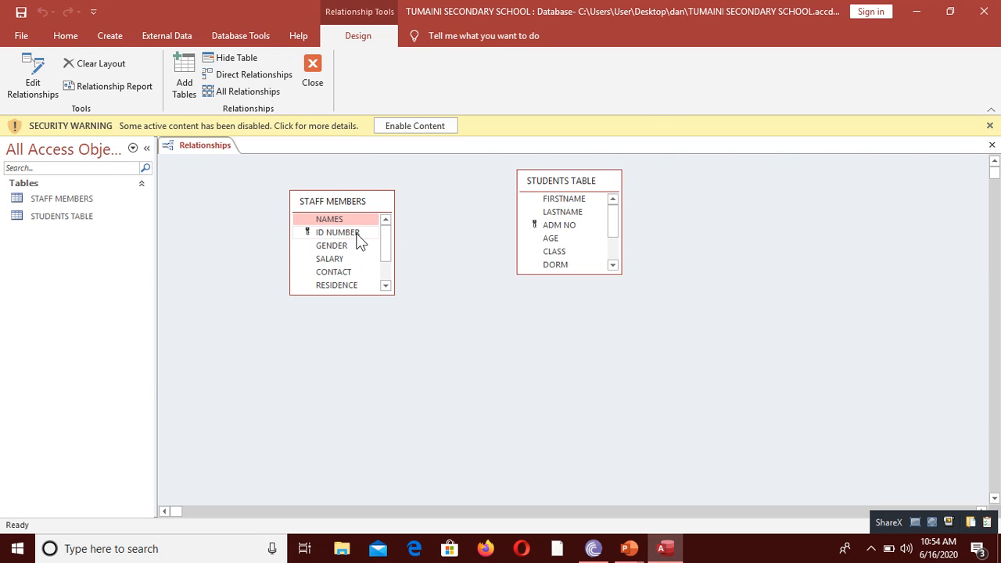
mouse_move(356, 233)
mouse_down()
mouse_move(446, 251)
mouse_move(532, 226)
mouse_up()
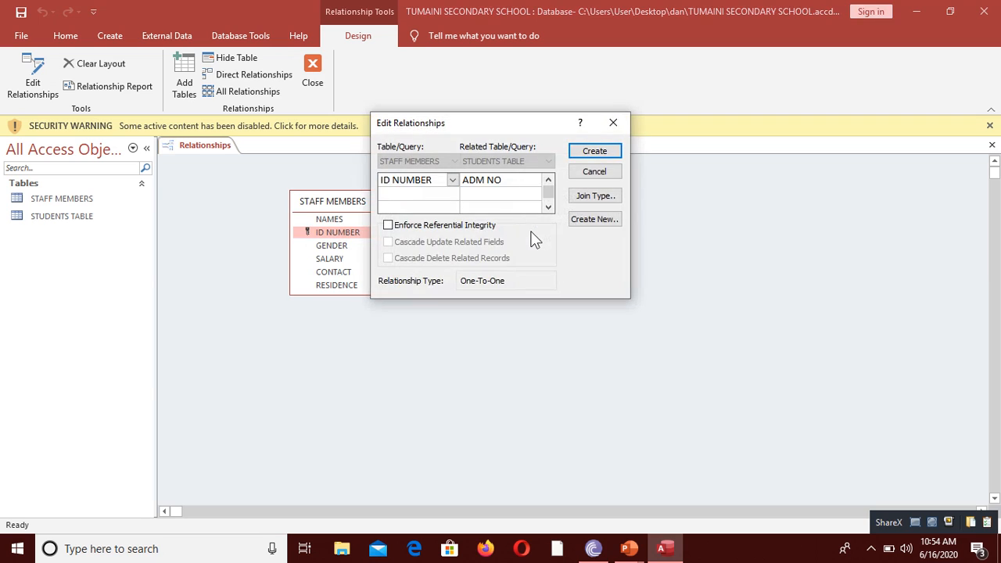
click(603, 148)
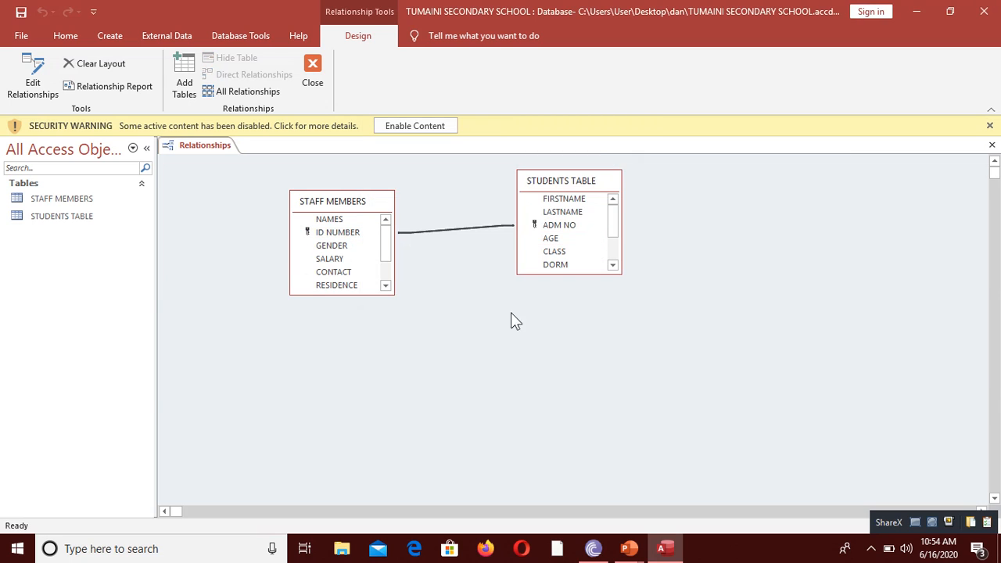
click(539, 226)
Step: Dismiss the security warning and close the Relationships layout with its changes saved
click(989, 125)
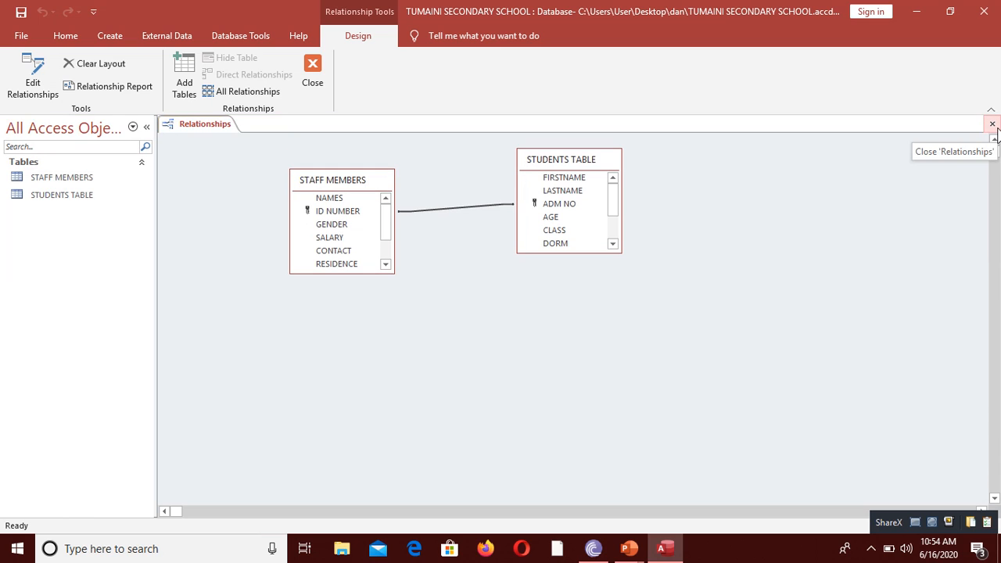
click(991, 124)
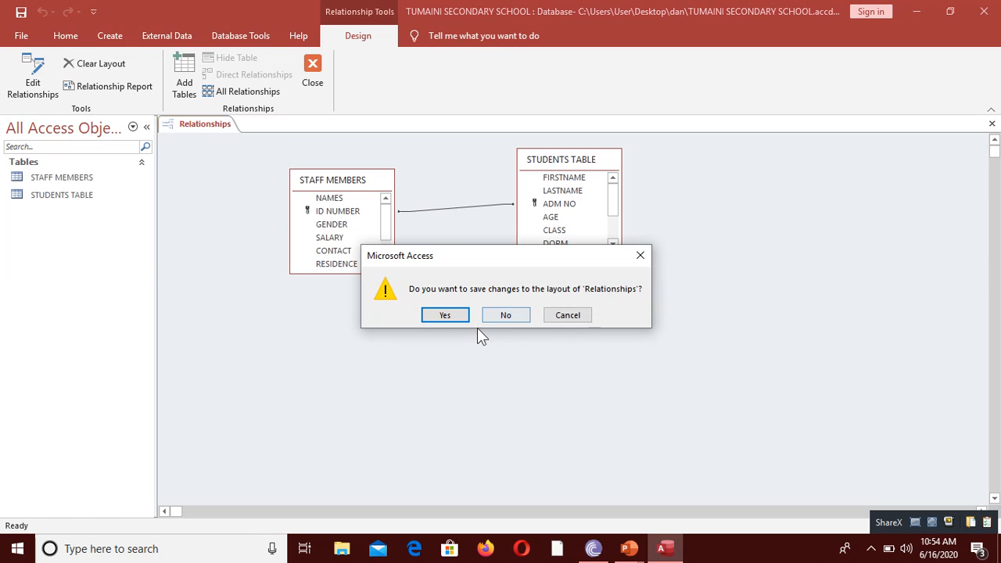
click(451, 309)
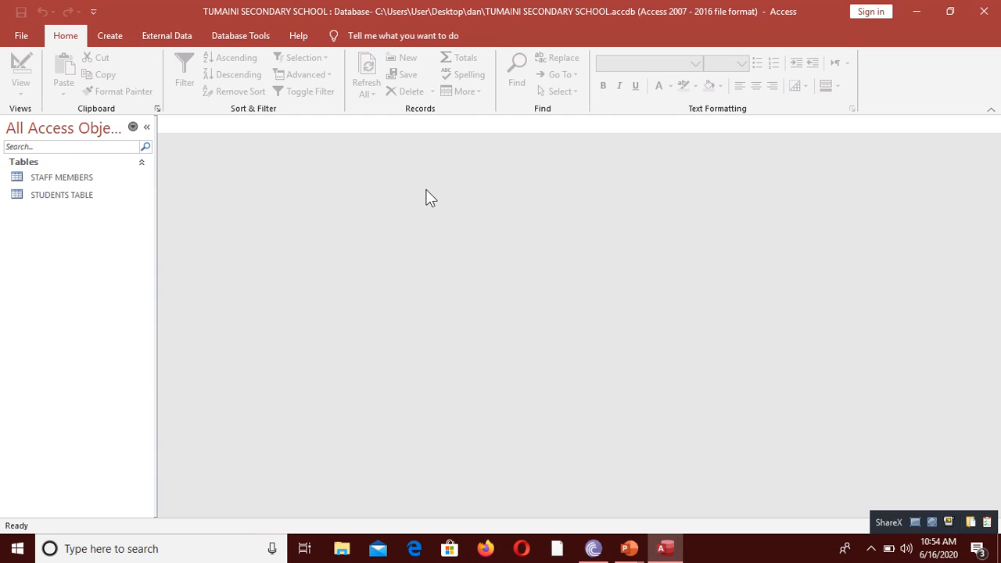
Step: Reopen the Relationships layout and look through the remaining fields of STUDENTS TABLE
click(222, 36)
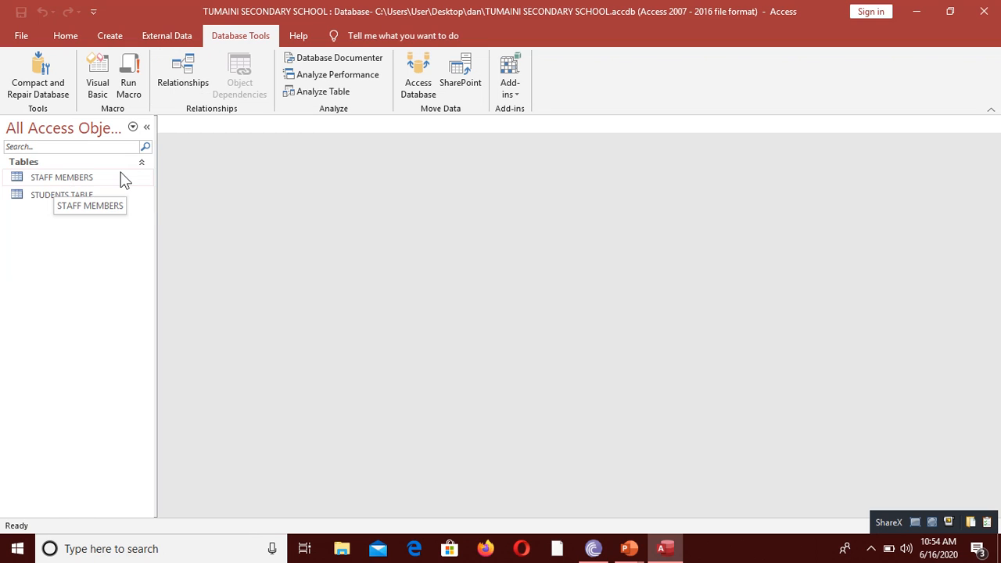
click(173, 89)
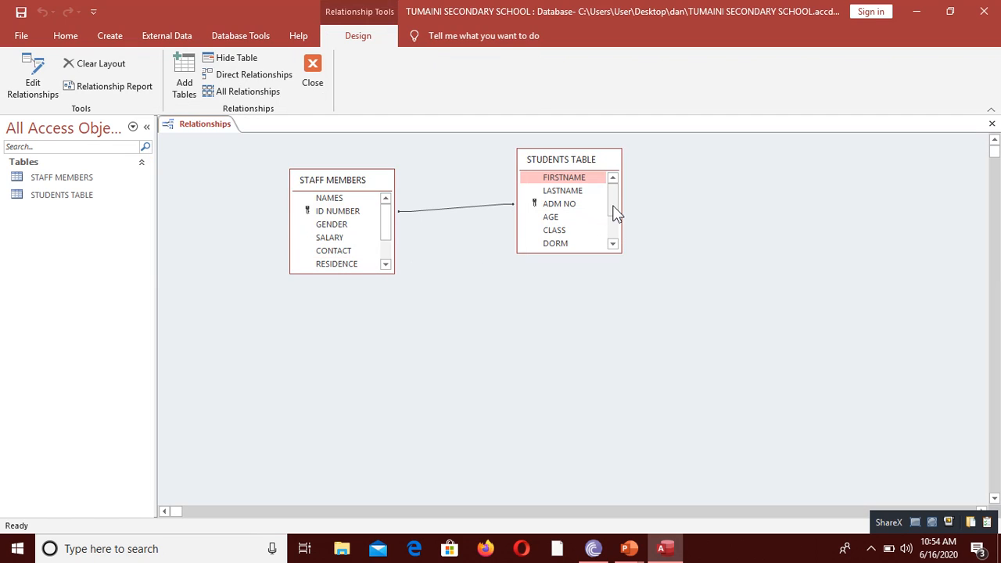
drag(616, 212, 623, 230)
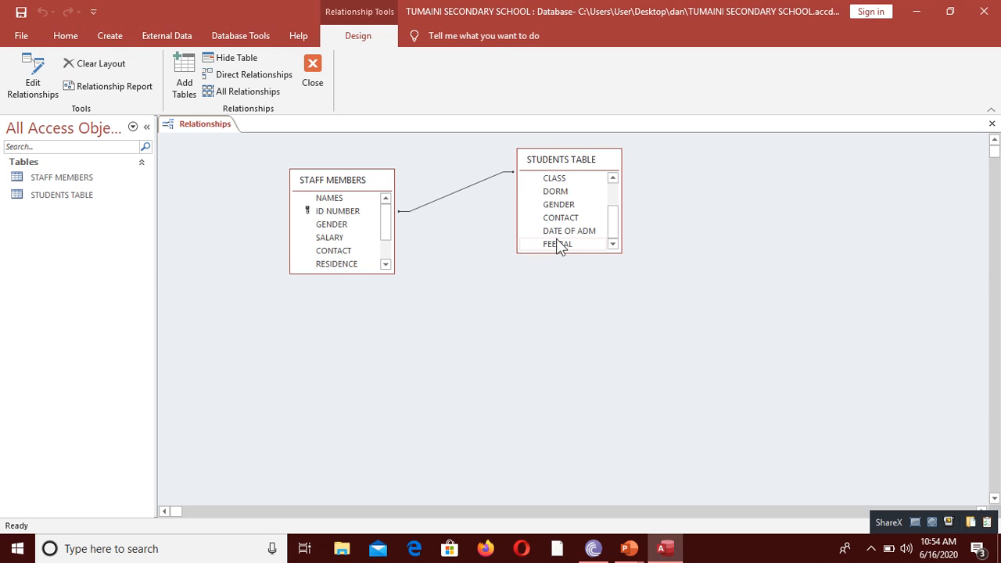